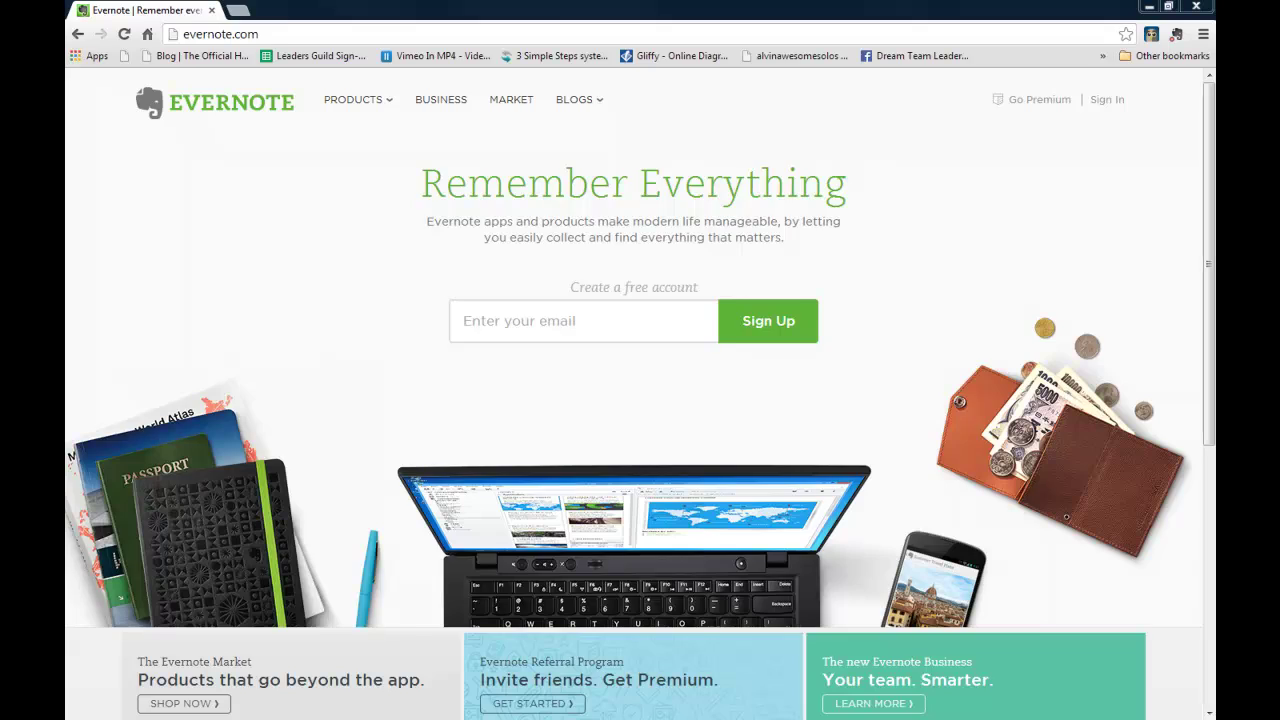
Switch from Chrome to the Evernote desktop app, which lists all 87 notes.
key("alt+Tab")
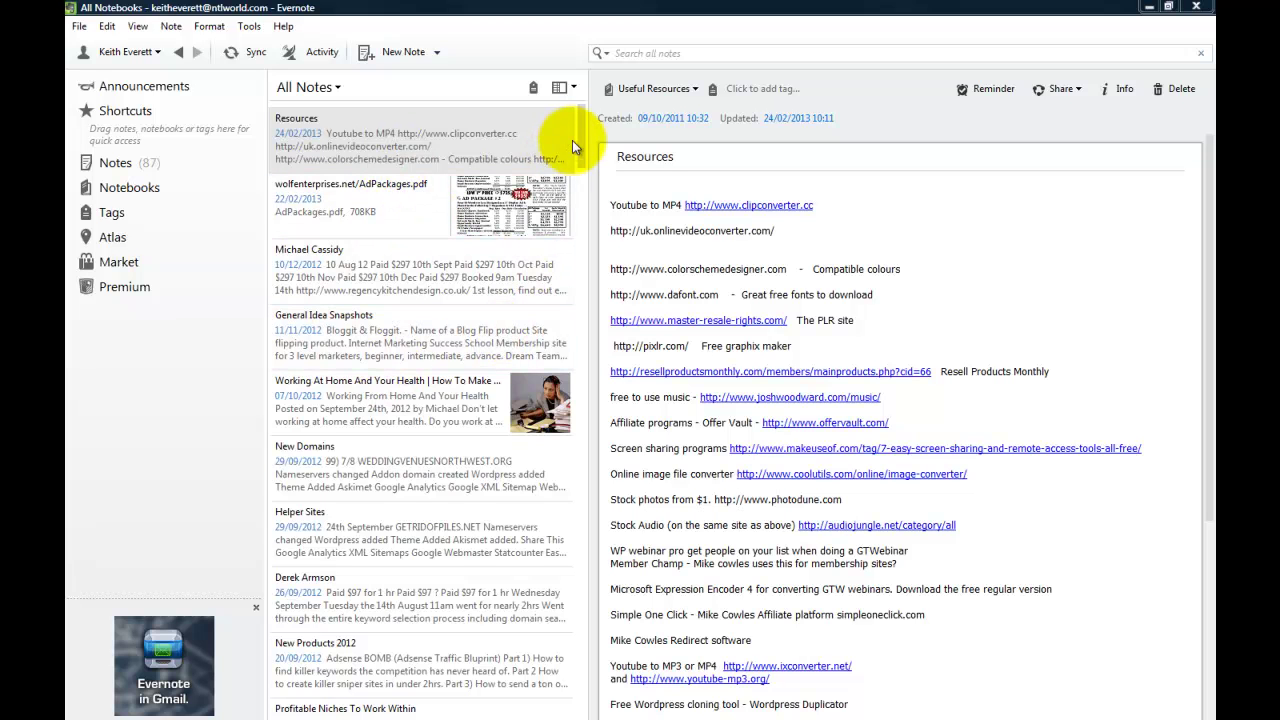
Scroll the note list and show every note in the Notes view.
left_click_drag(580, 130, 588, 262)
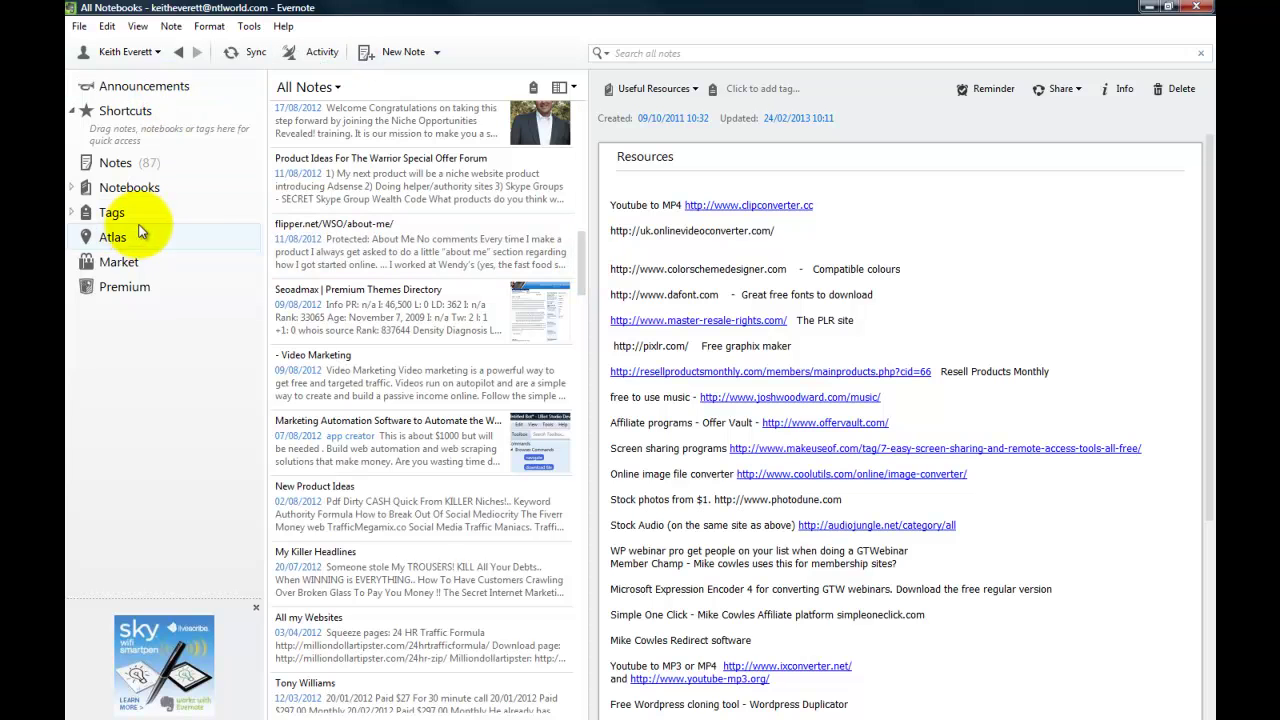
left_click(113, 165)
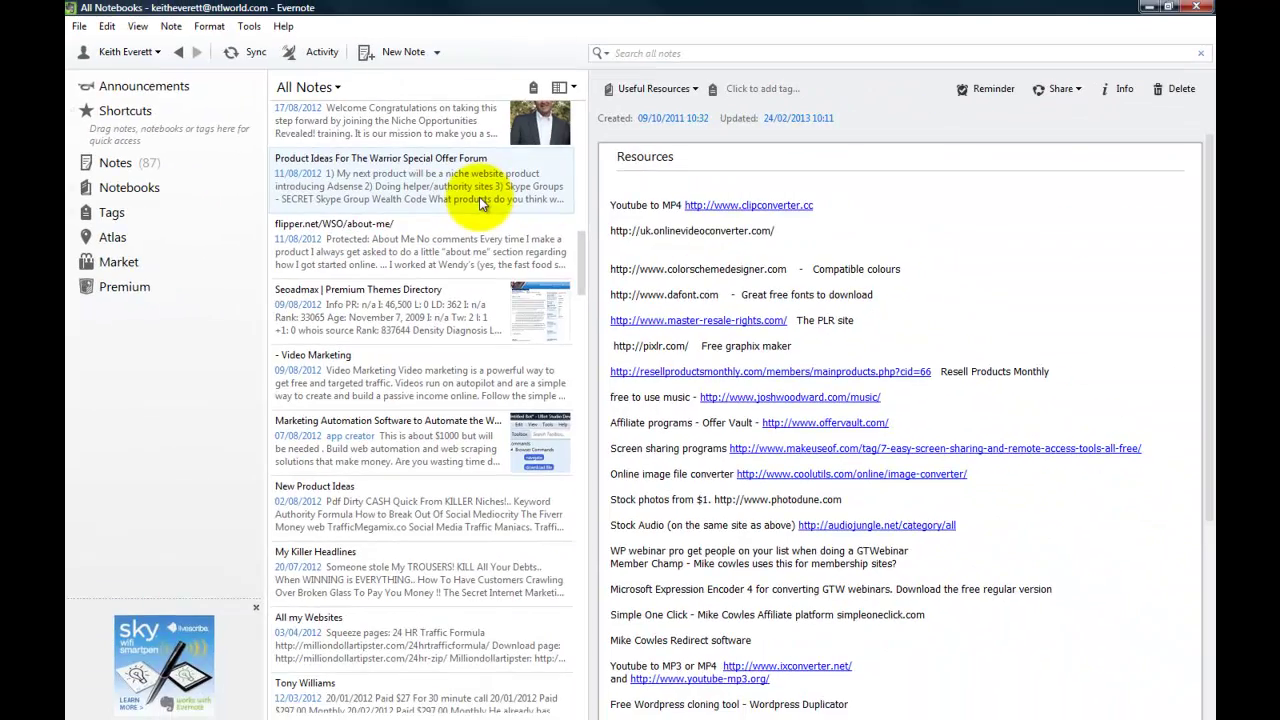
Create a new note and give it the title 'Note 1'.
left_click(410, 51)
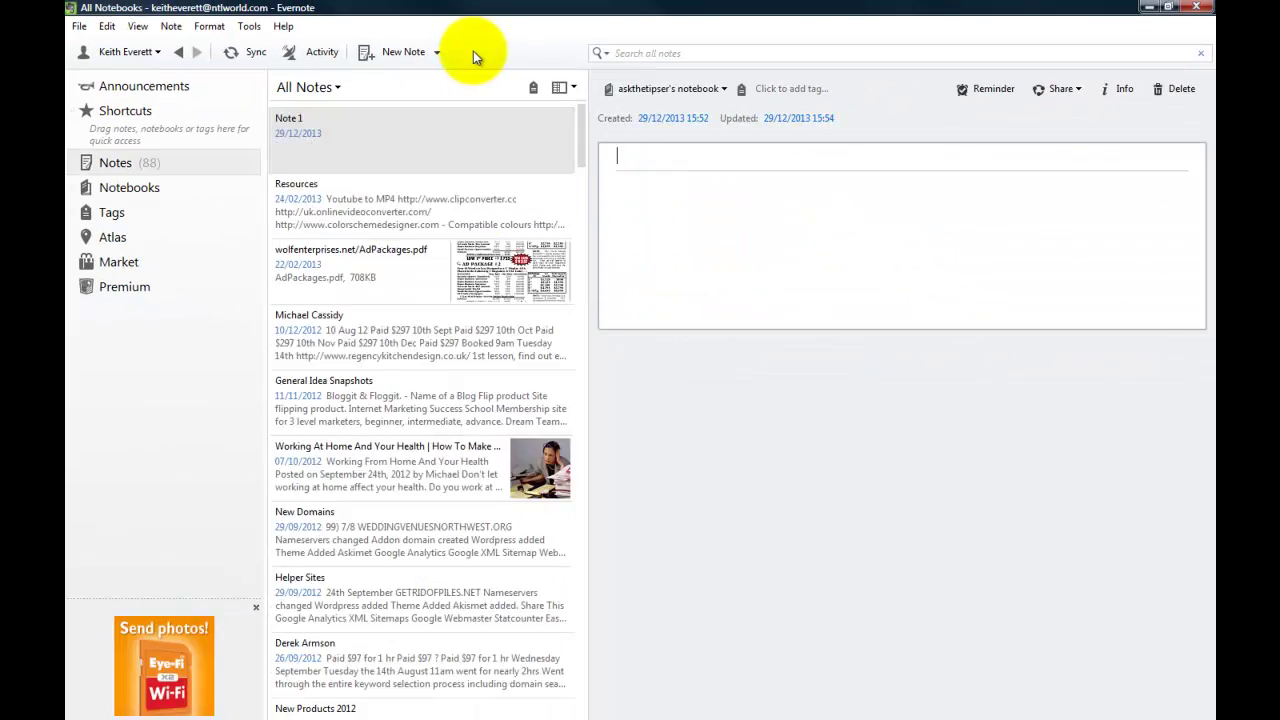
left_click(410, 54)
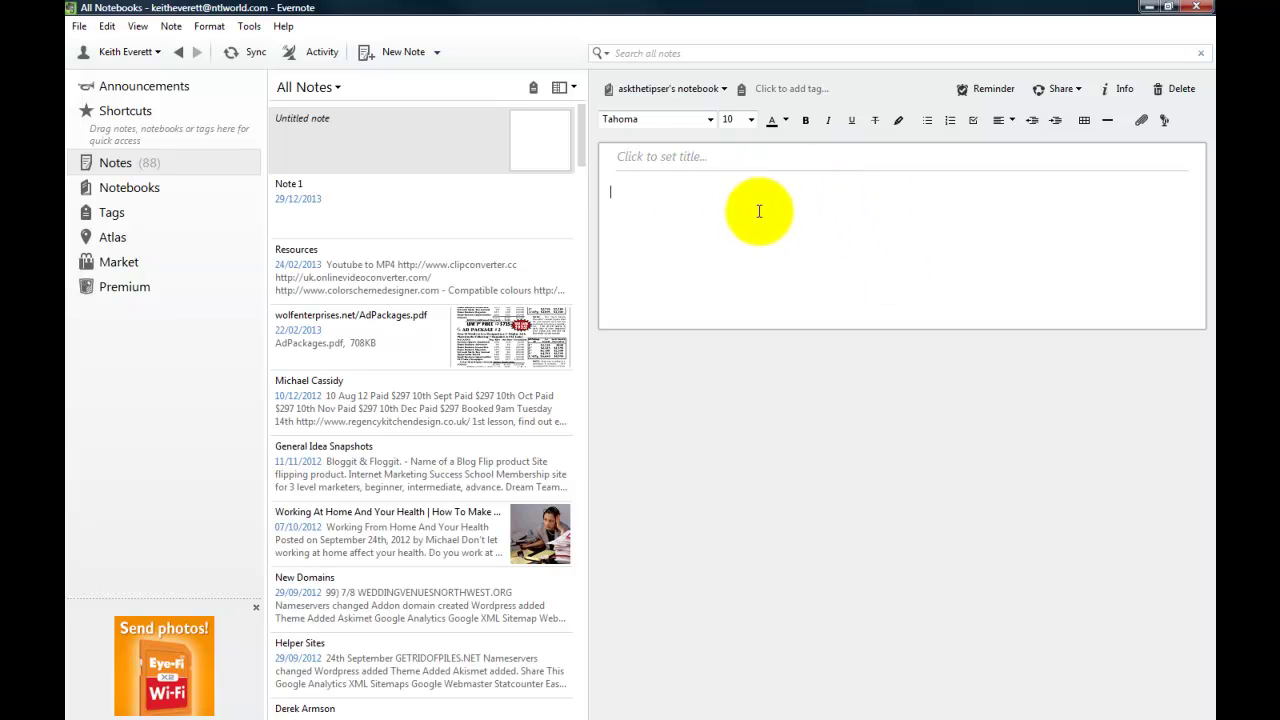
left_click(646, 157)
type("Note 1")
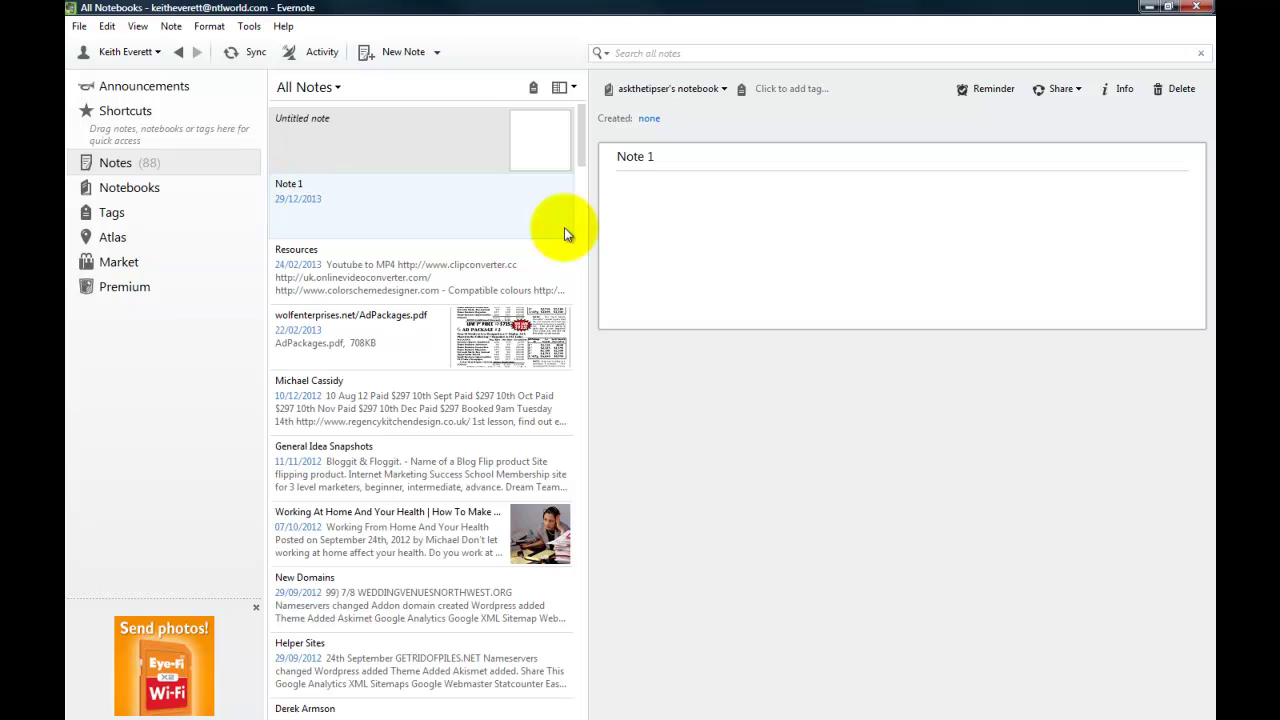
left_click(630, 188)
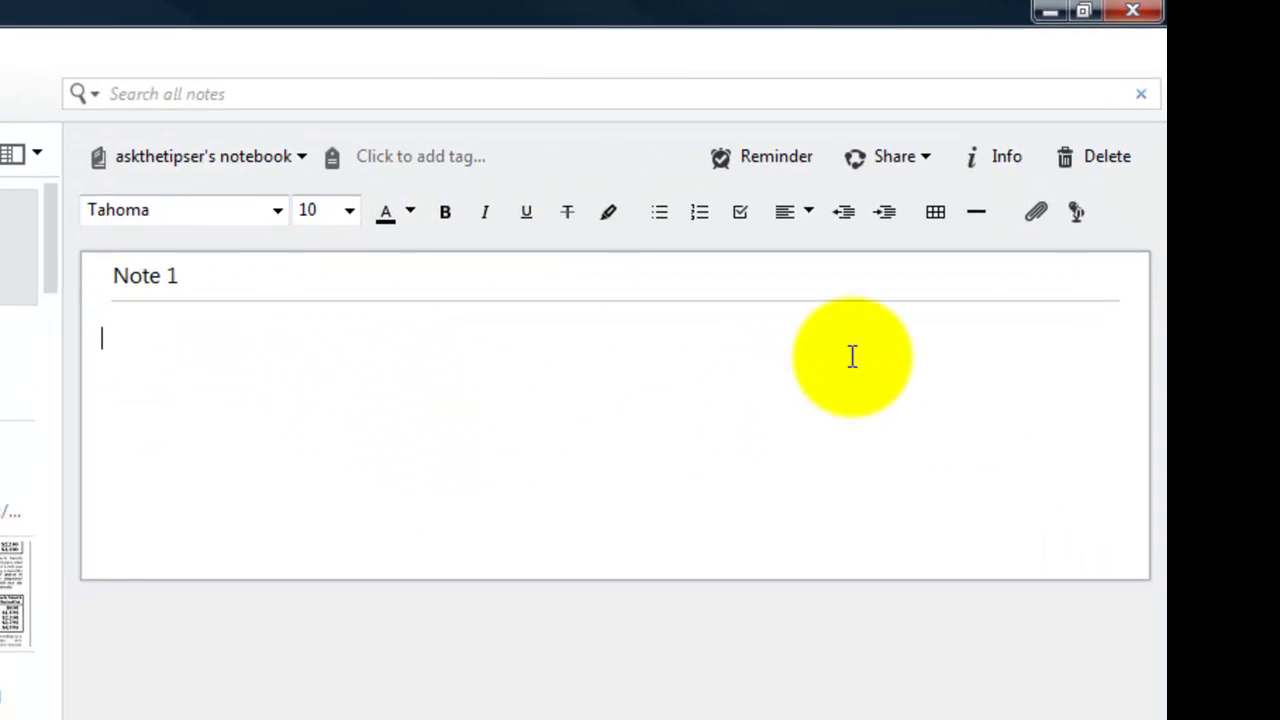
left_click(1077, 208)
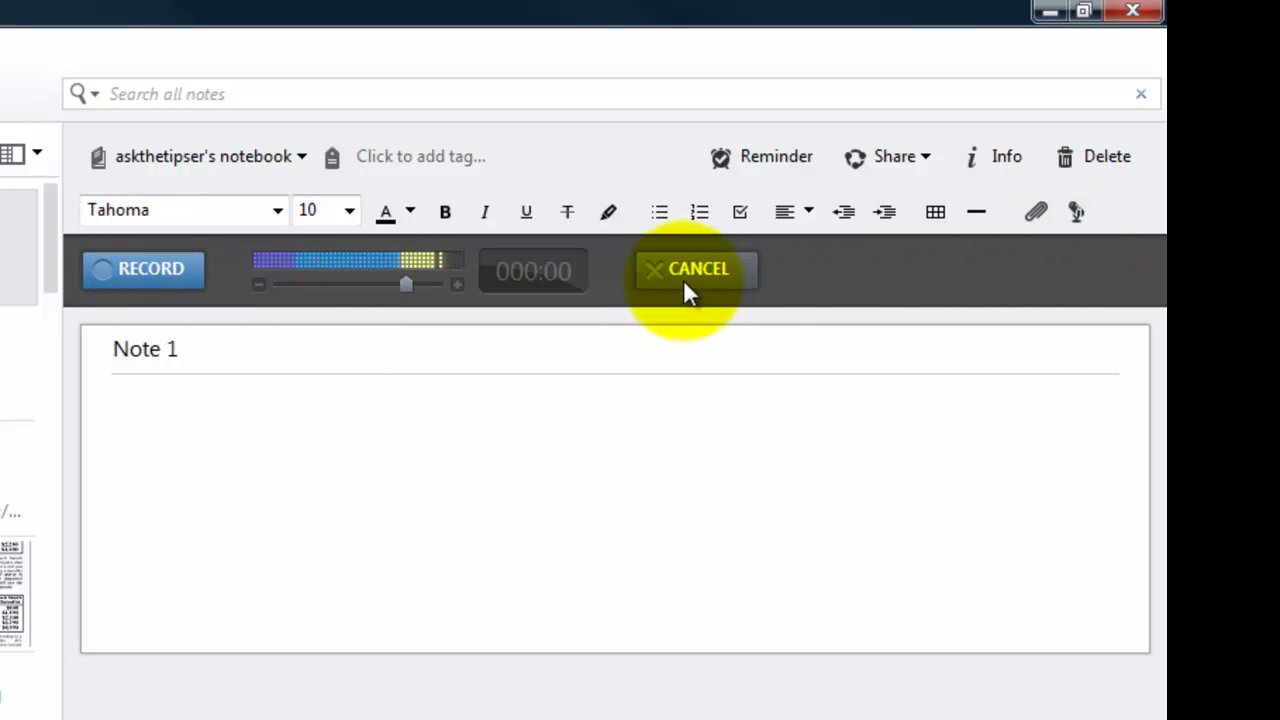
left_click(655, 268)
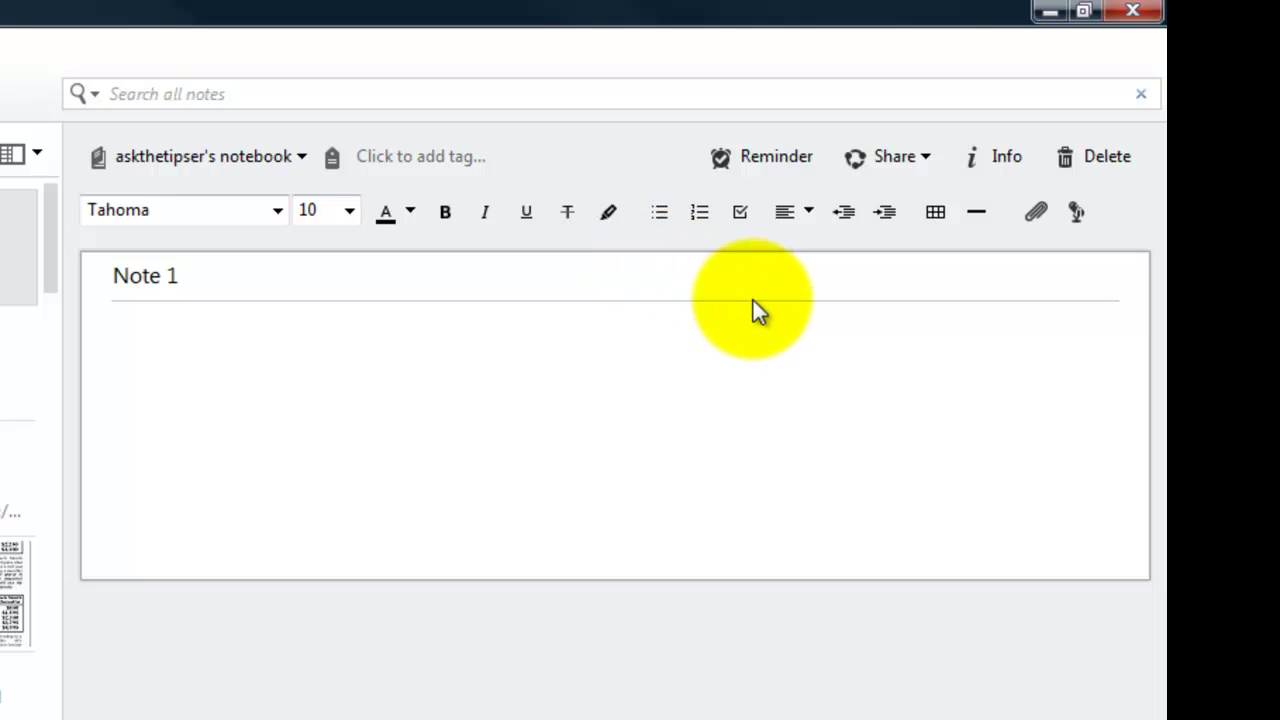
Add a reminder to Note 1 with no date, then list the notebooks it could move to.
left_click(751, 157)
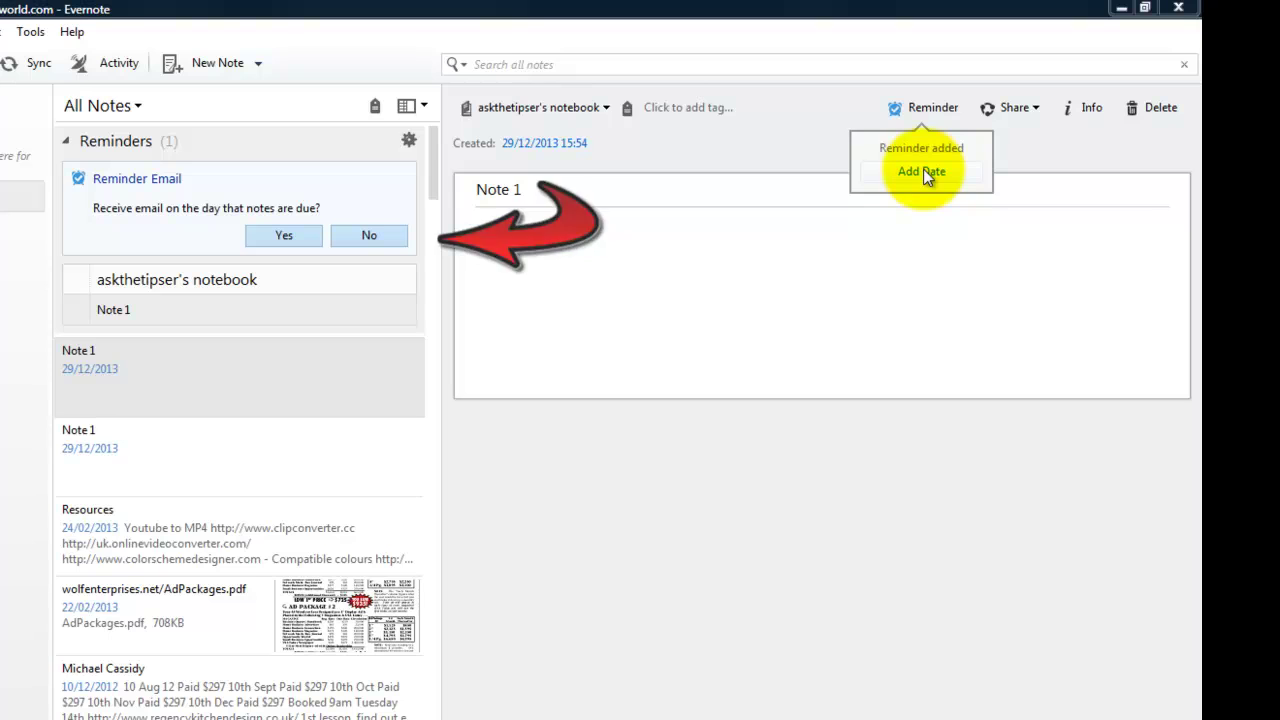
left_click(822, 150)
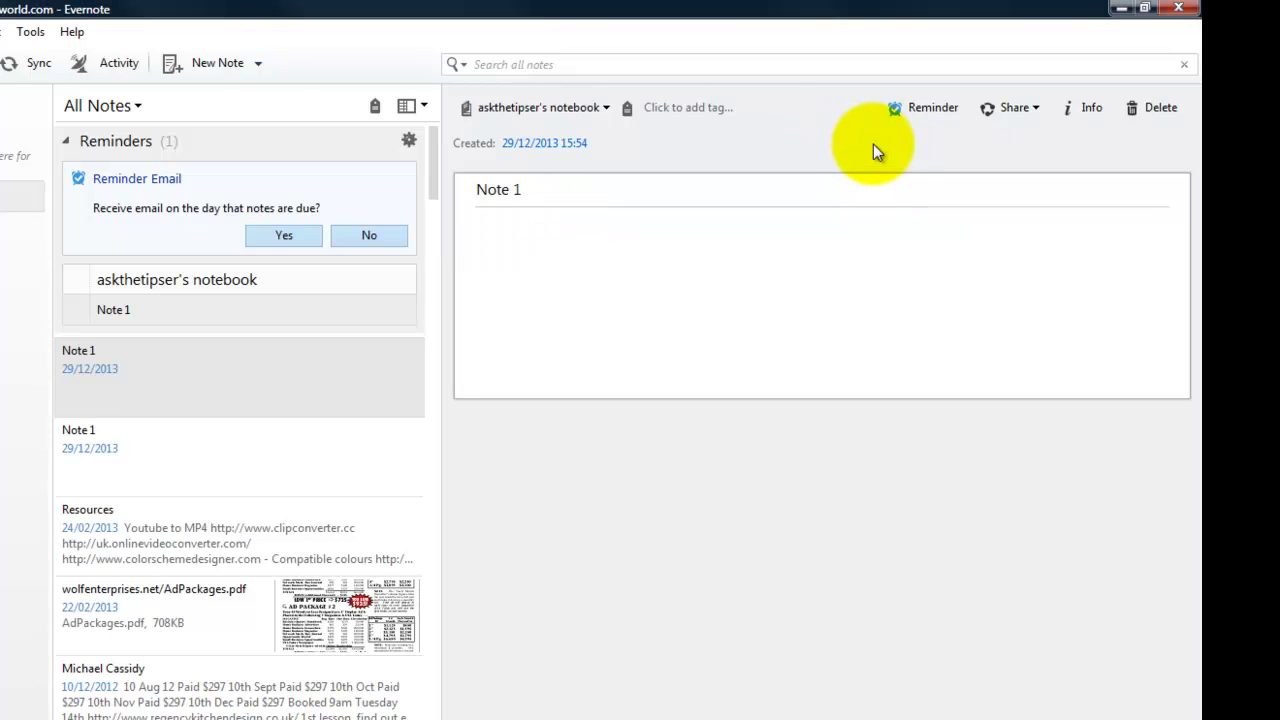
left_click(604, 108)
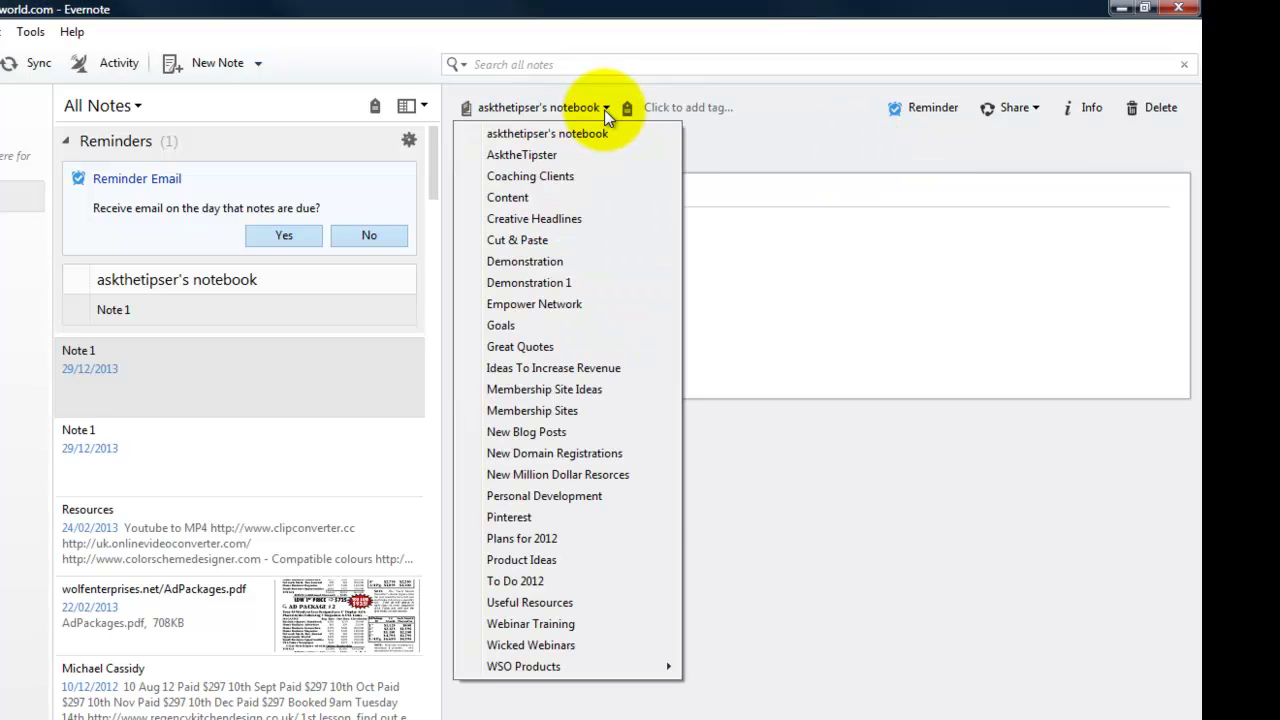
Dismiss the notebook dropdown, leaving Note 1 in its current notebook.
left_click(735, 137)
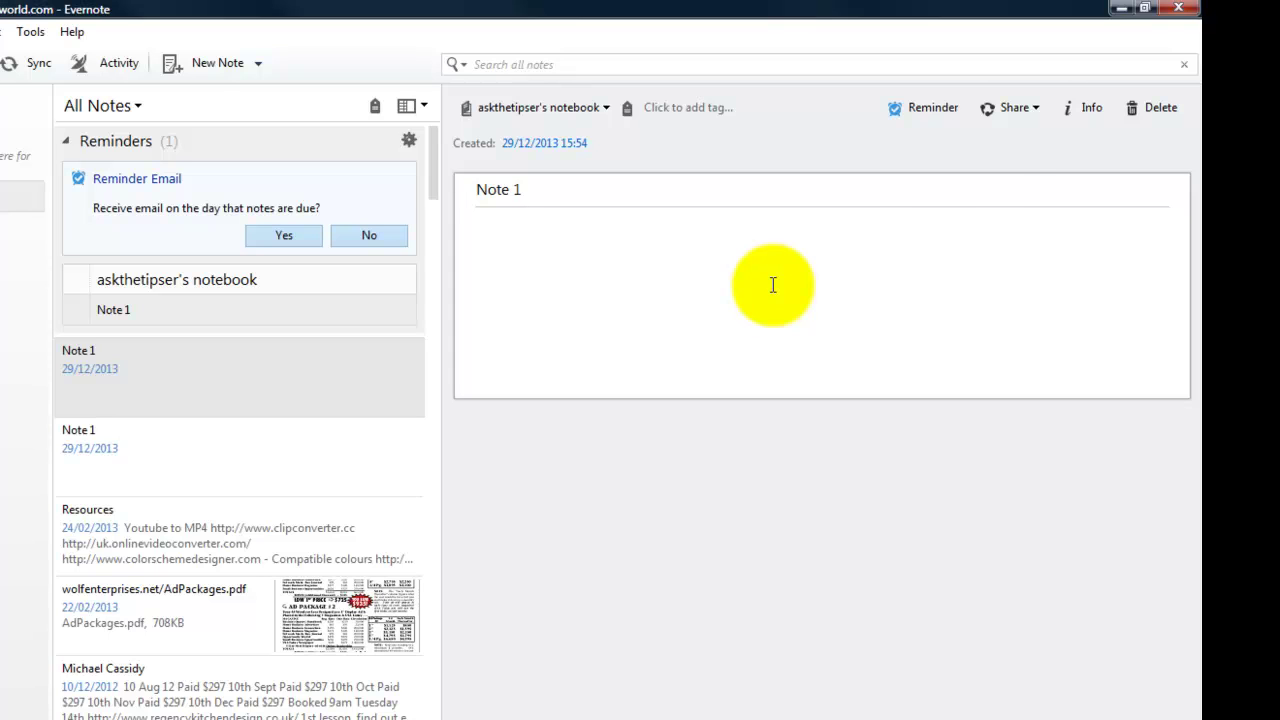
Look at Note 1's Share options, then dismiss them without sharing.
left_click(1035, 107)
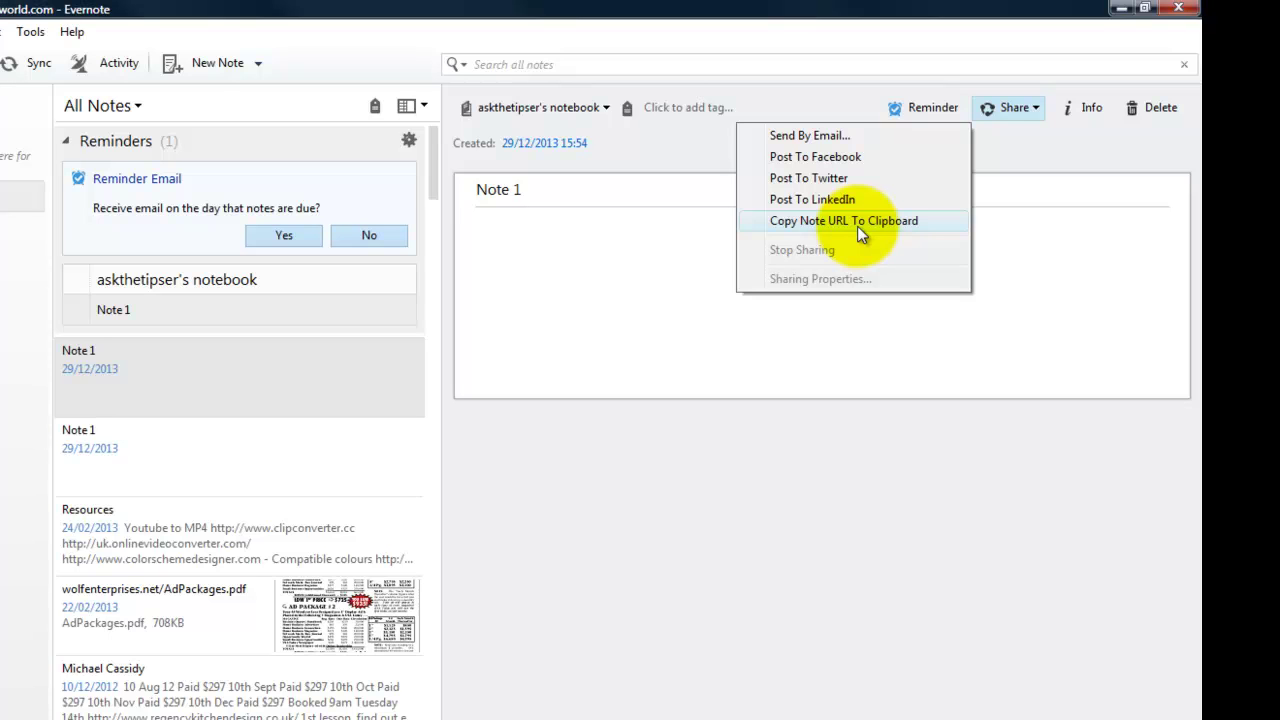
left_click(1016, 318)
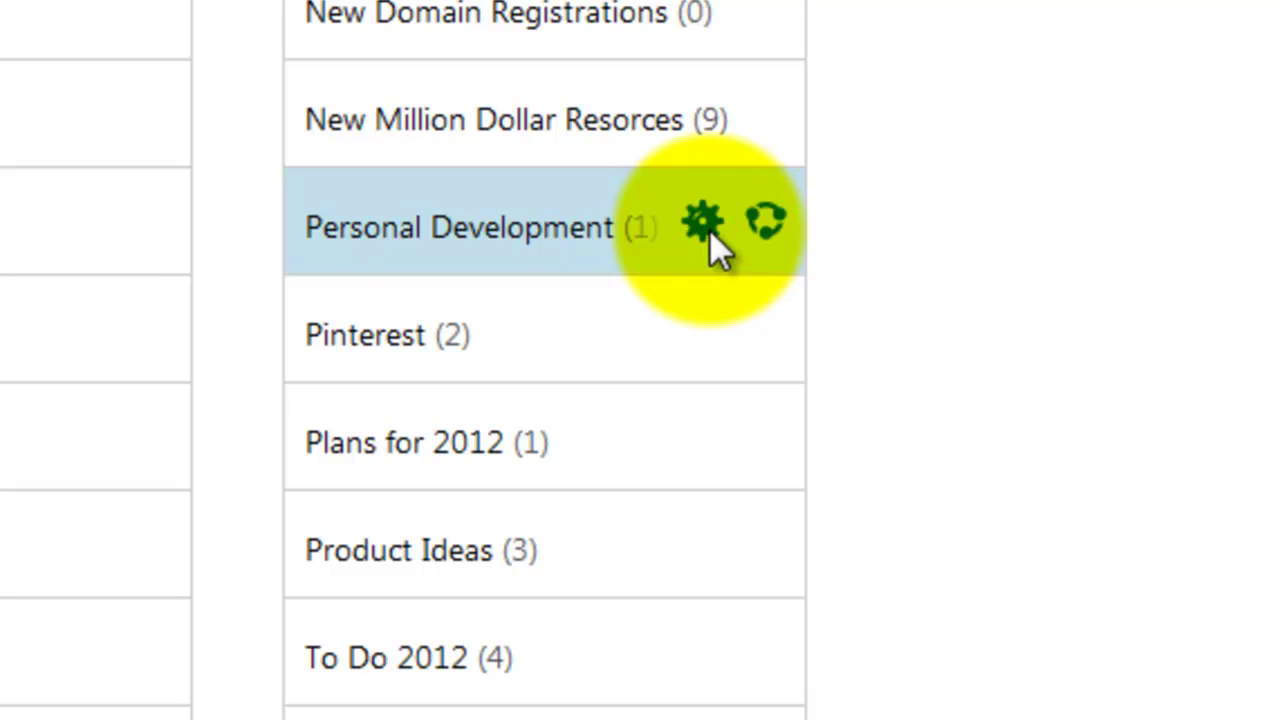
Bring up Notebook Properties for the Personal Development notebook from its gear icon.
left_click(708, 228)
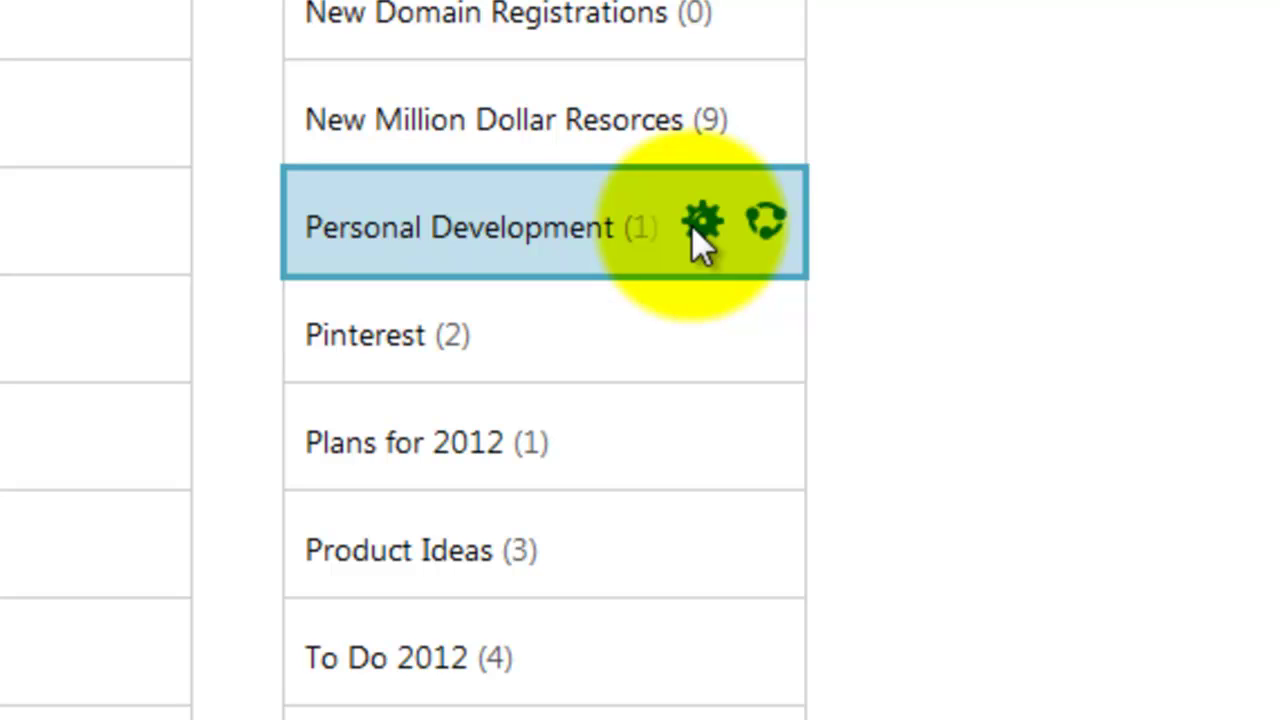
left_click(693, 228)
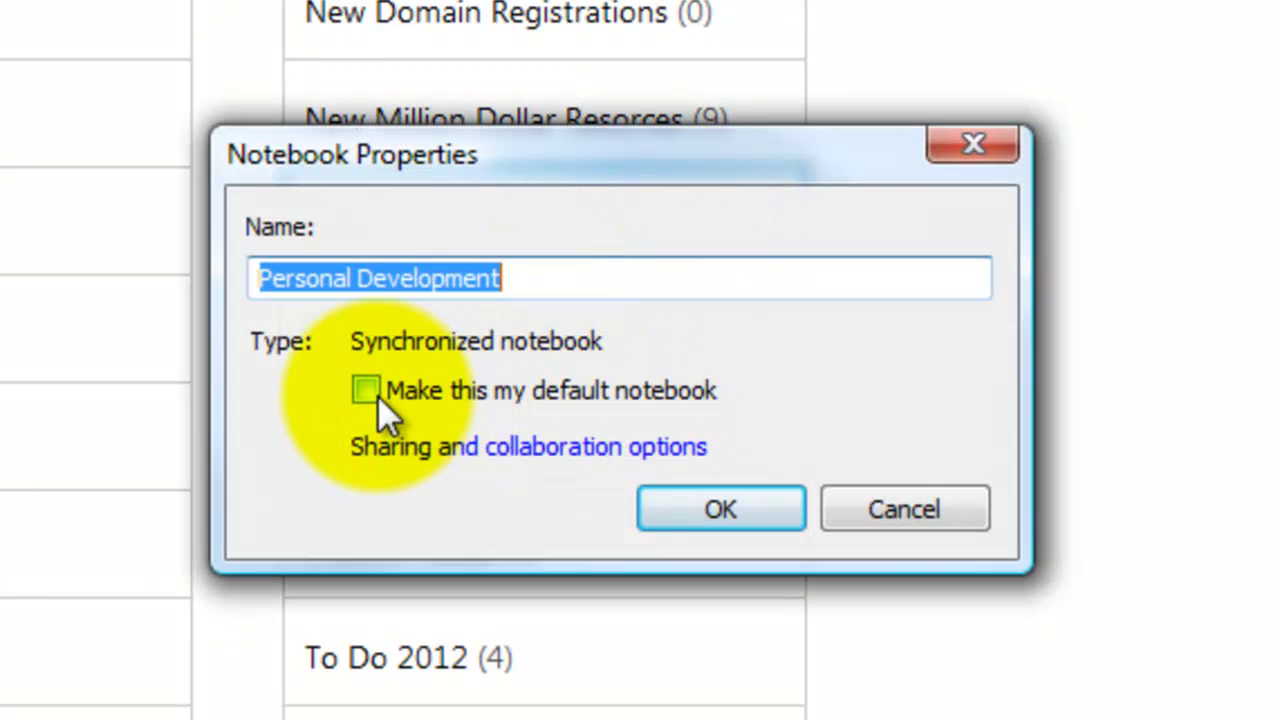
Cancel Personal Development's properties, view its sharing page, and close it without sharing.
left_click(882, 510)
mouse_move(752, 315)
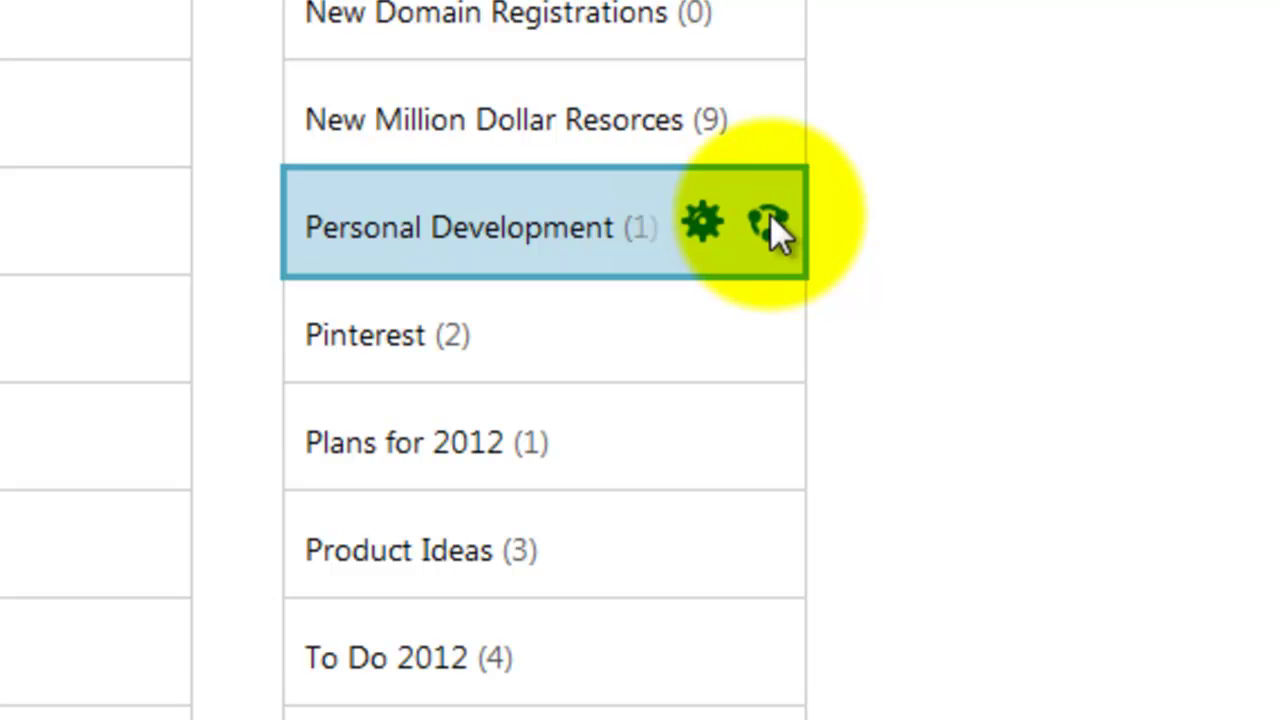
left_click(767, 223)
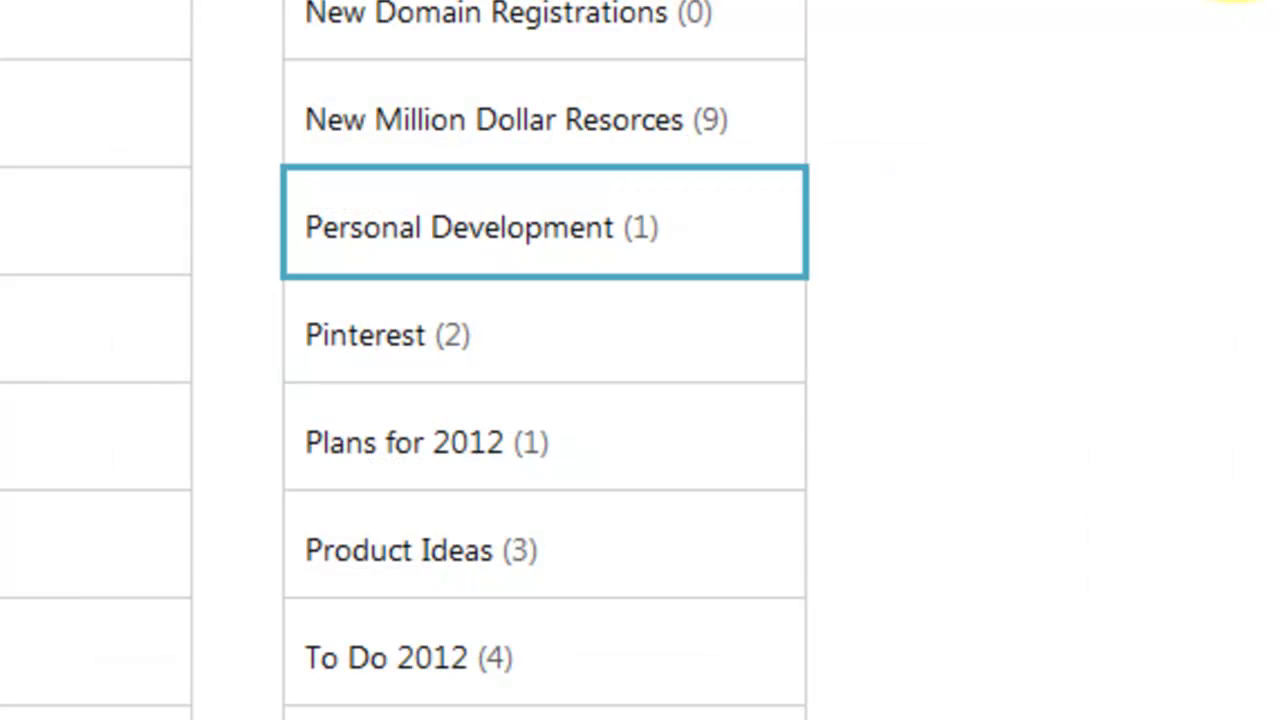
mouse_move(686, 272)
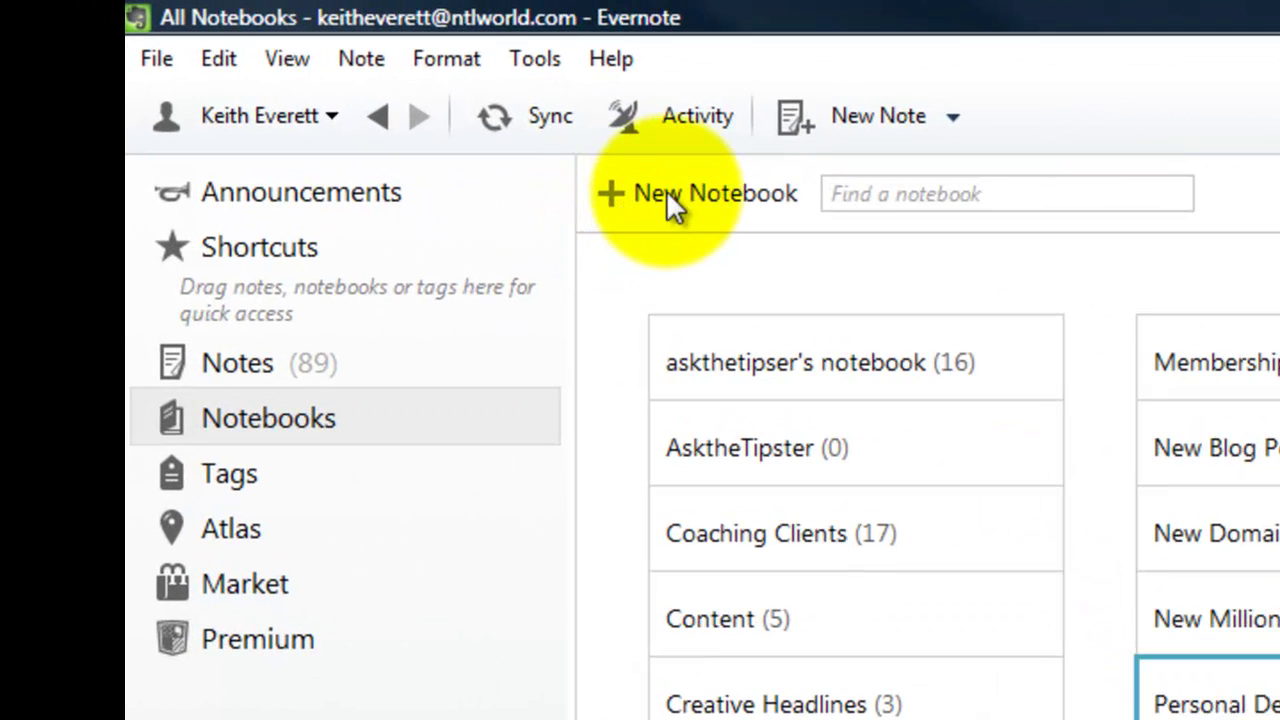
Cancel the Create Notebook dialog and start a new untitled note with Ctrl+N.
left_click(666, 193)
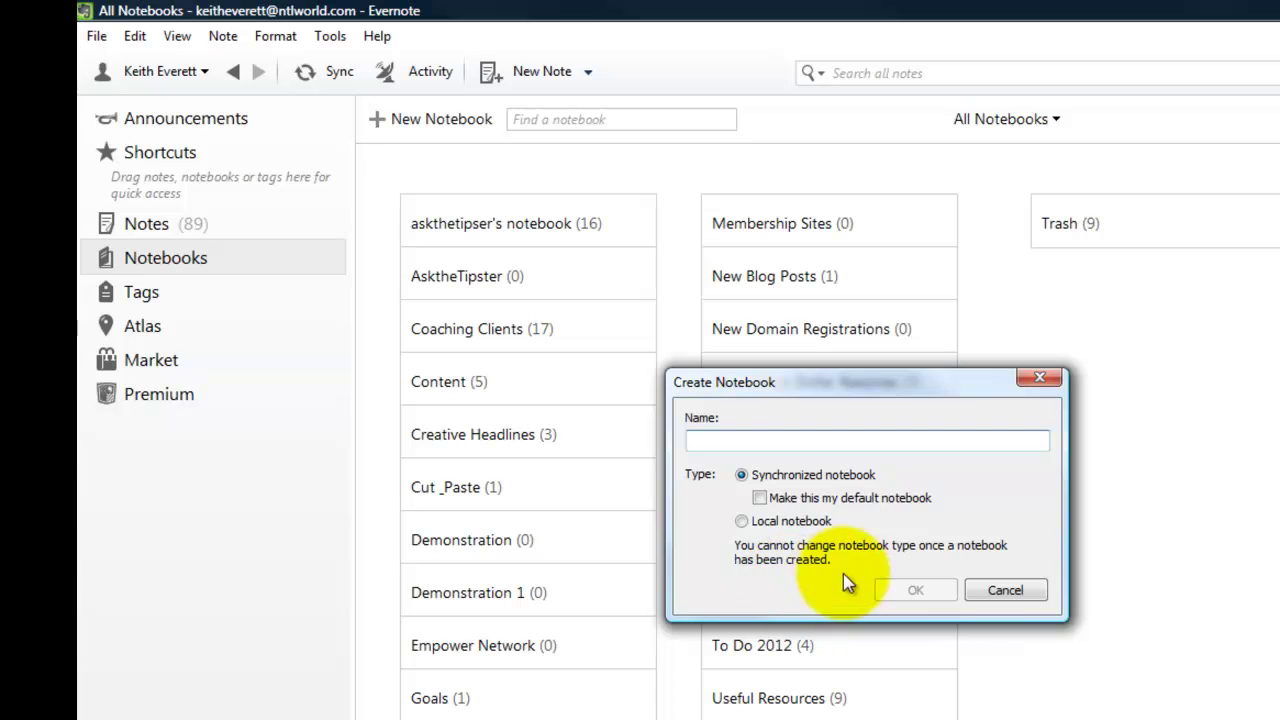
left_click(1008, 592)
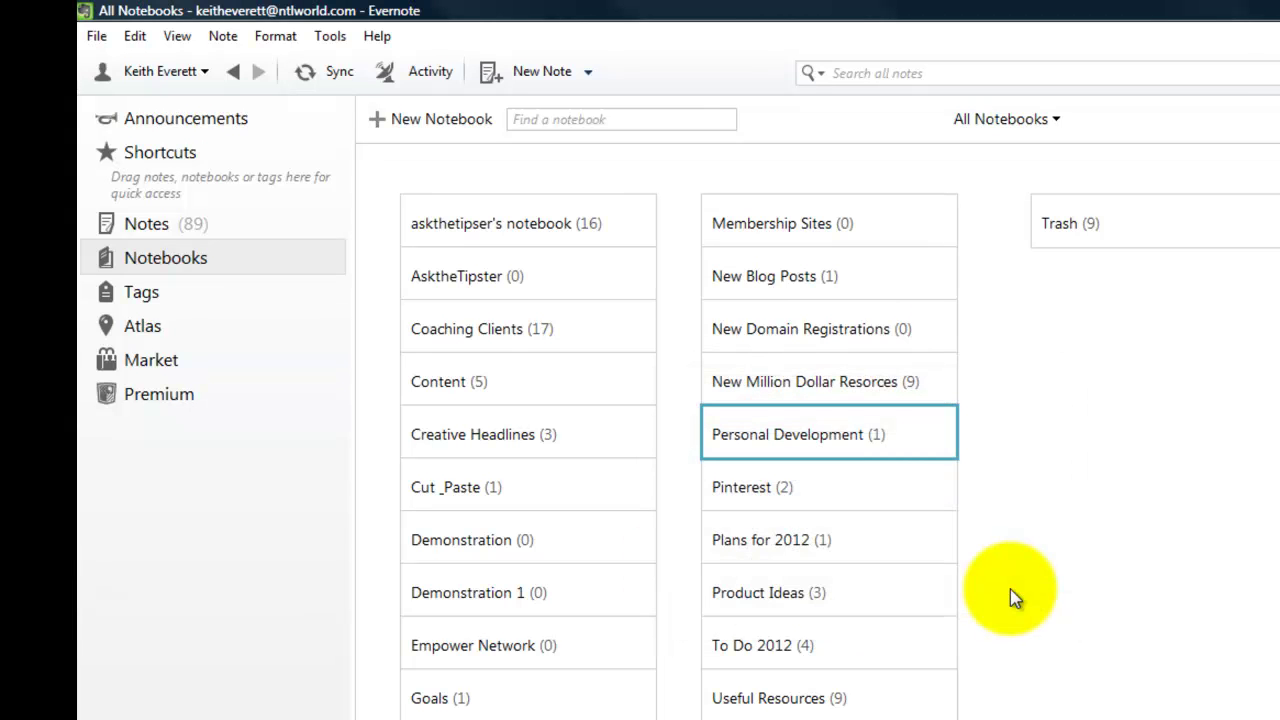
key("ctrl+n")
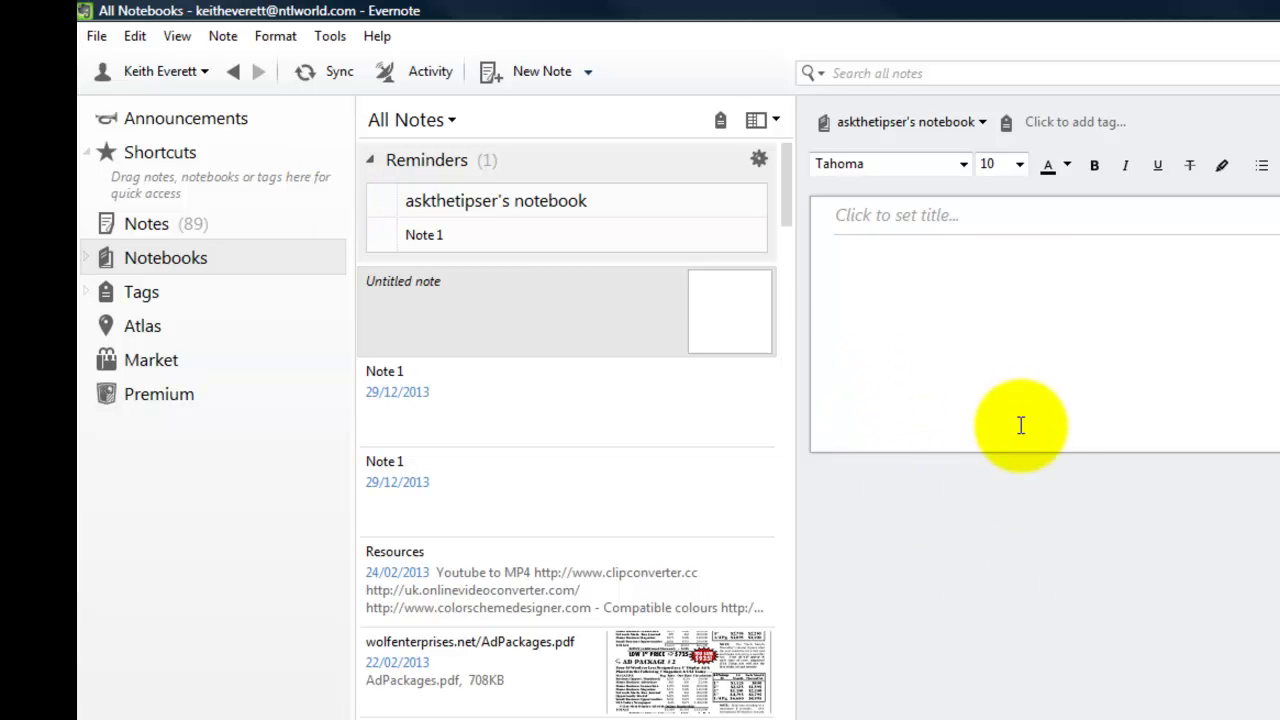
Place the cursor in the new note's body and sync the notes with the Evernote account.
left_click(834, 248)
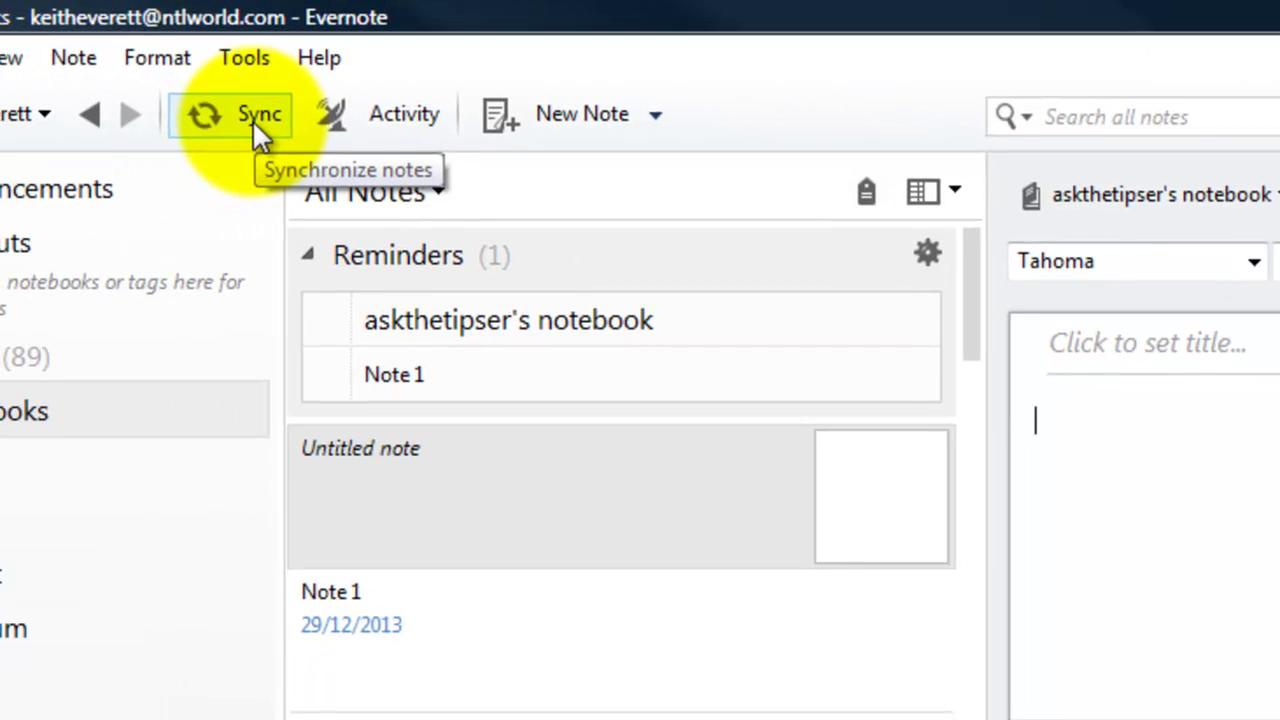
left_click(251, 118)
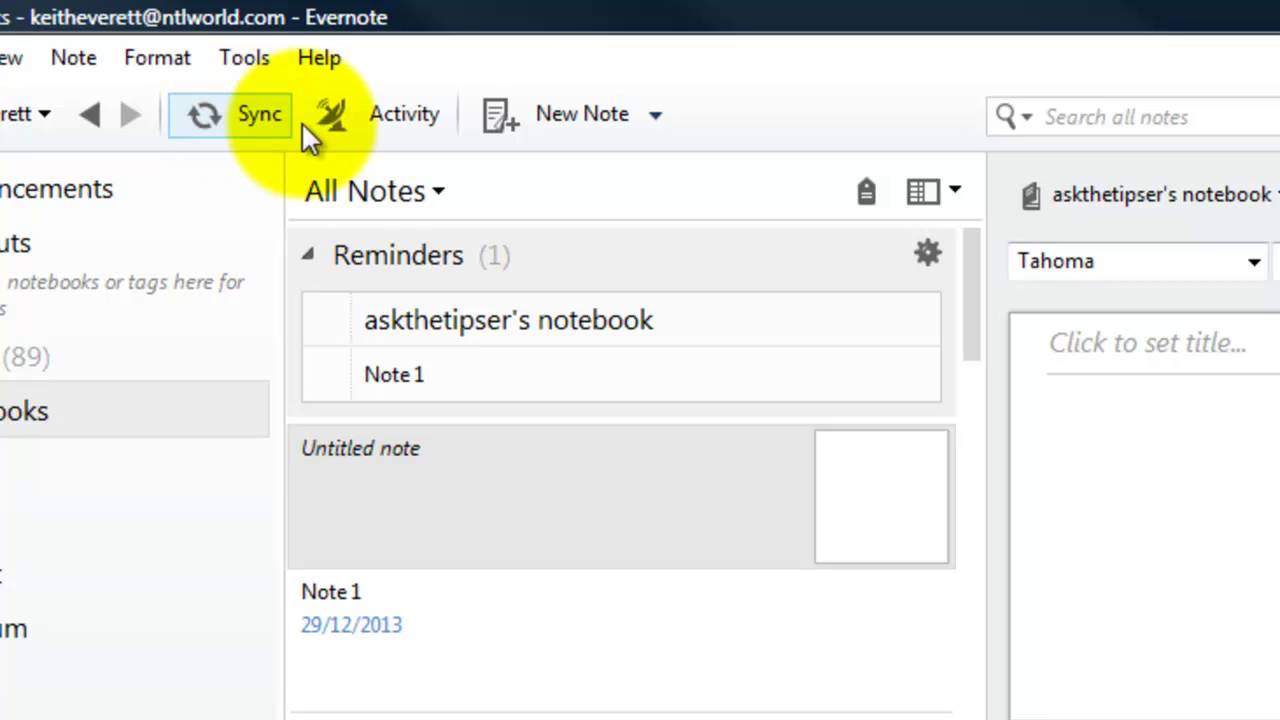
Show Evernote's Activity panel with recent activity and the last sync time.
left_click(398, 116)
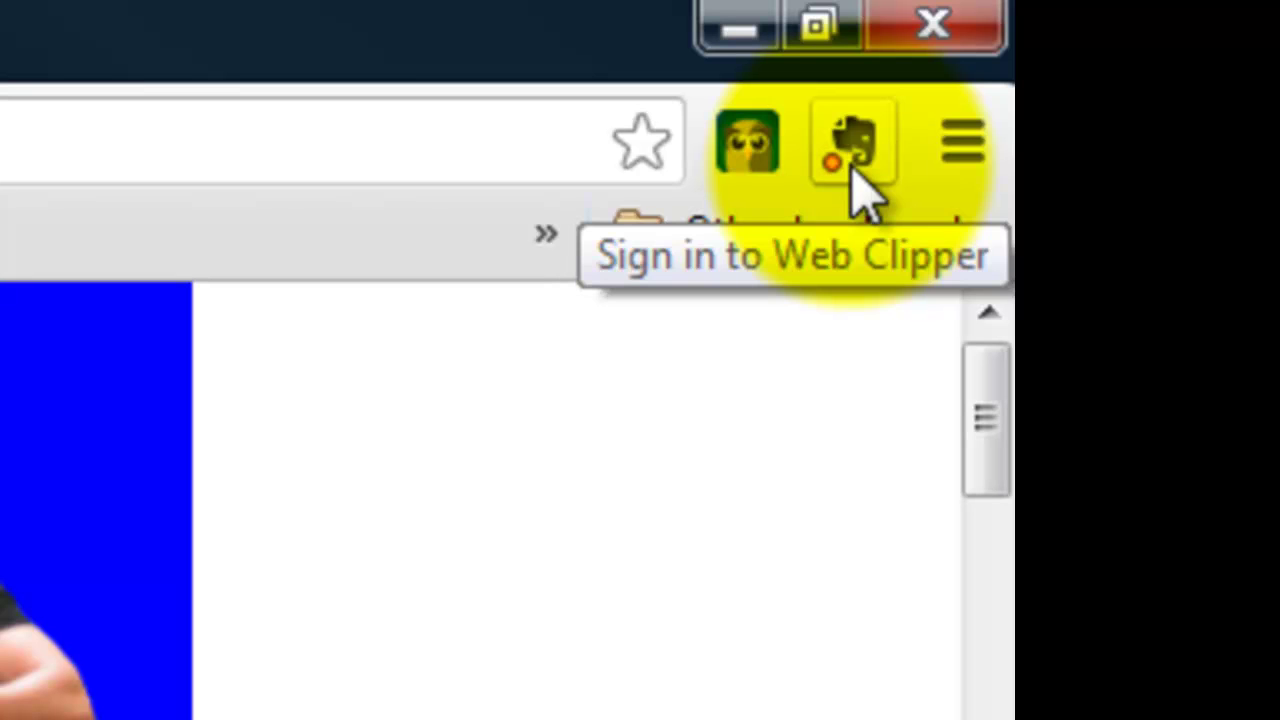
Launch the Evernote Web Clipper on the blog page.
left_click(852, 175)
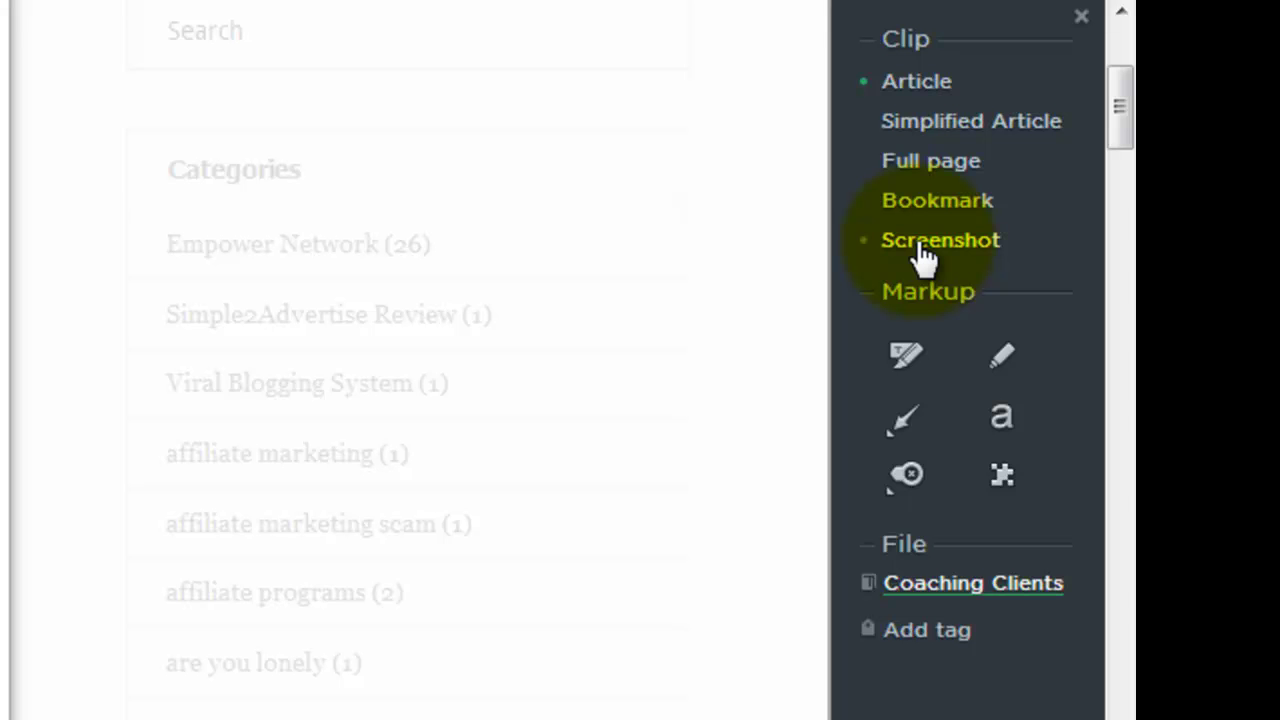
Capture the 'Empower your life' blog page as a screenshot clip into Coaching Clients.
left_click(922, 250)
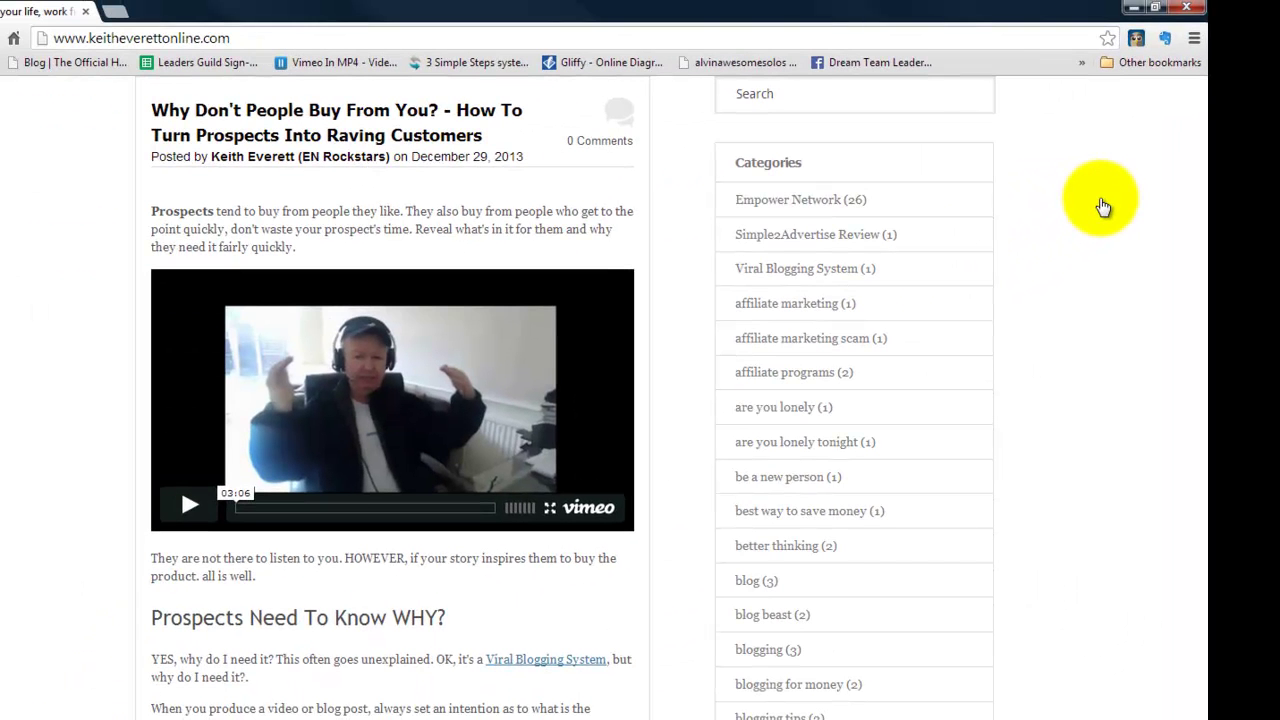
left_click(1103, 207)
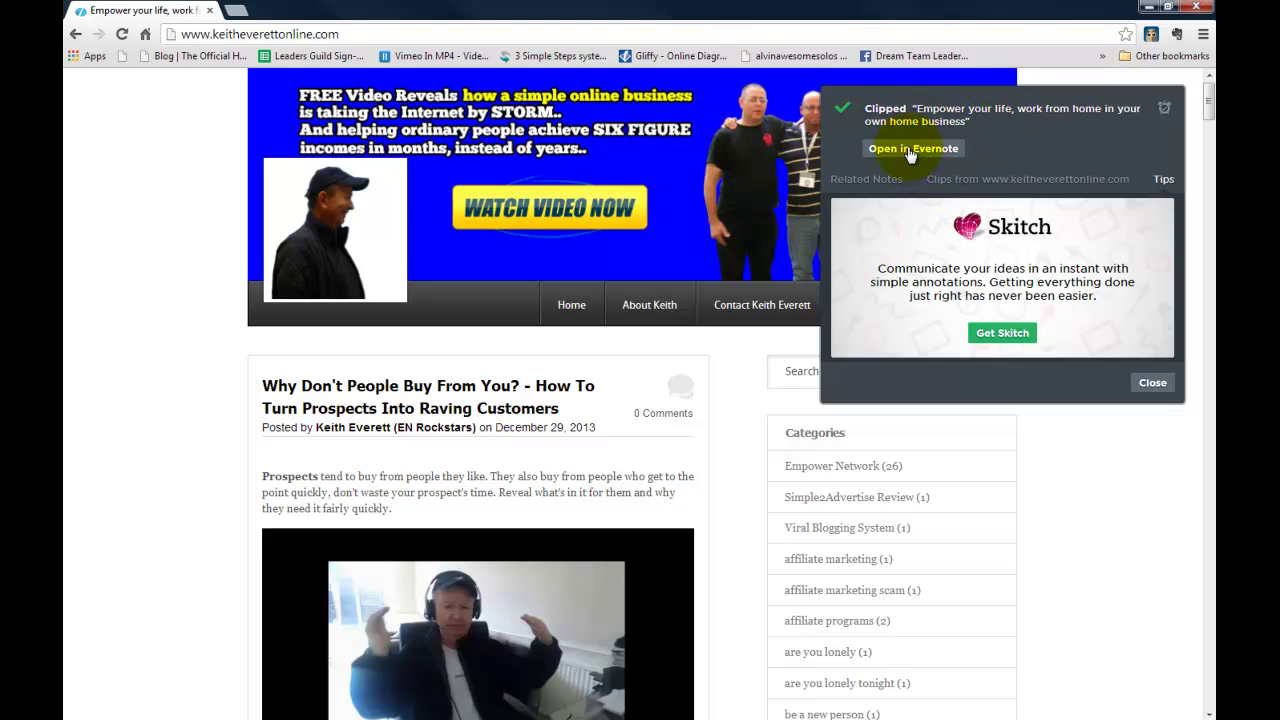
Open the saved clip as a note in Evernote Web, leaving it in Coaching Clients.
left_click(910, 150)
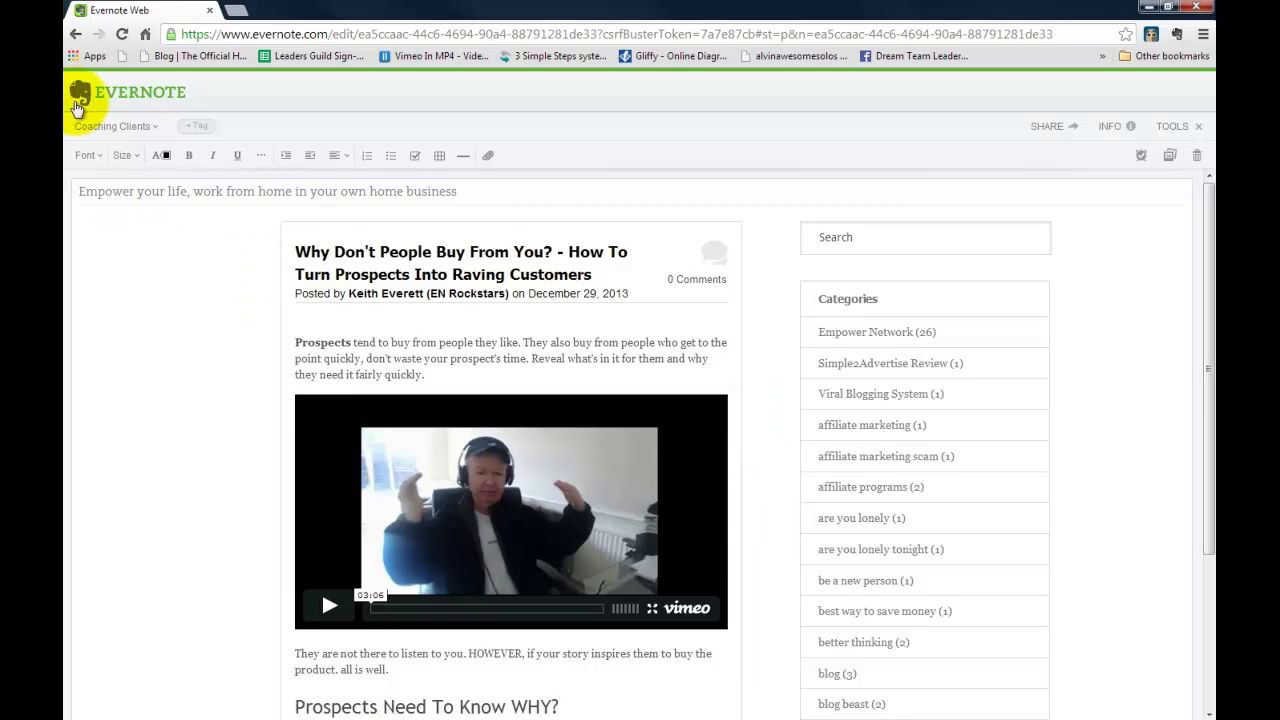
left_click(152, 128)
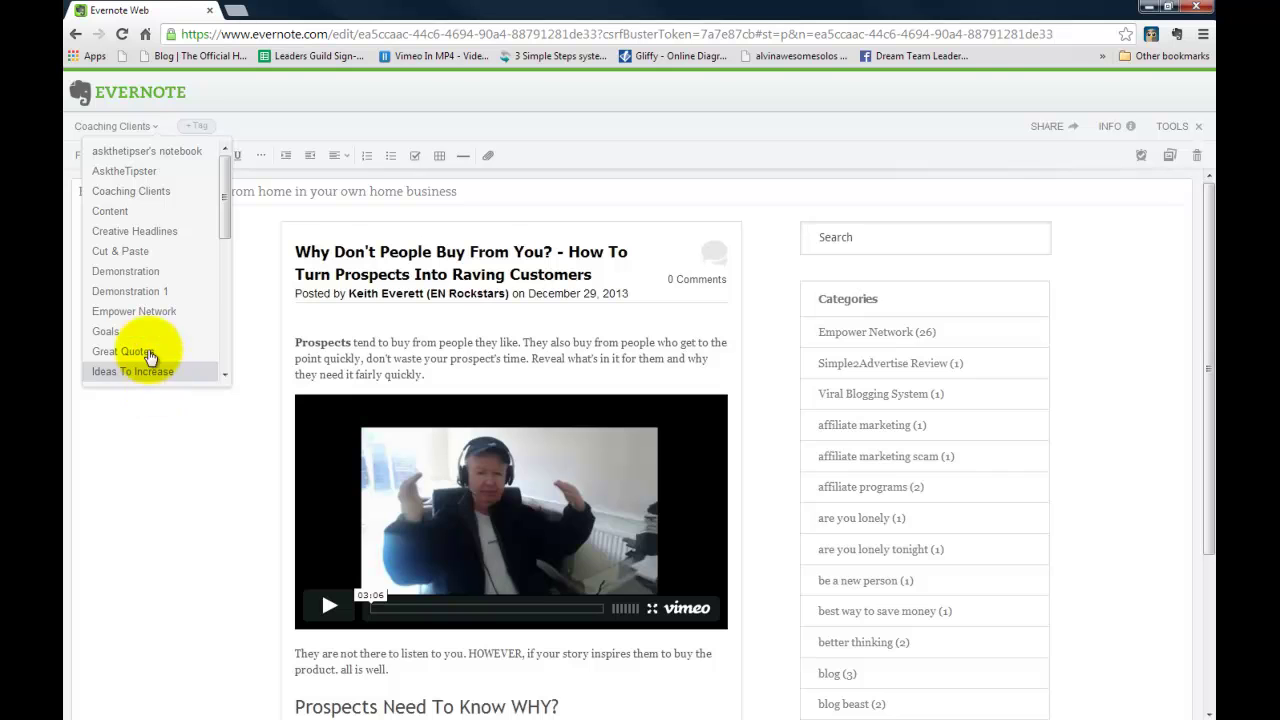
left_click(157, 420)
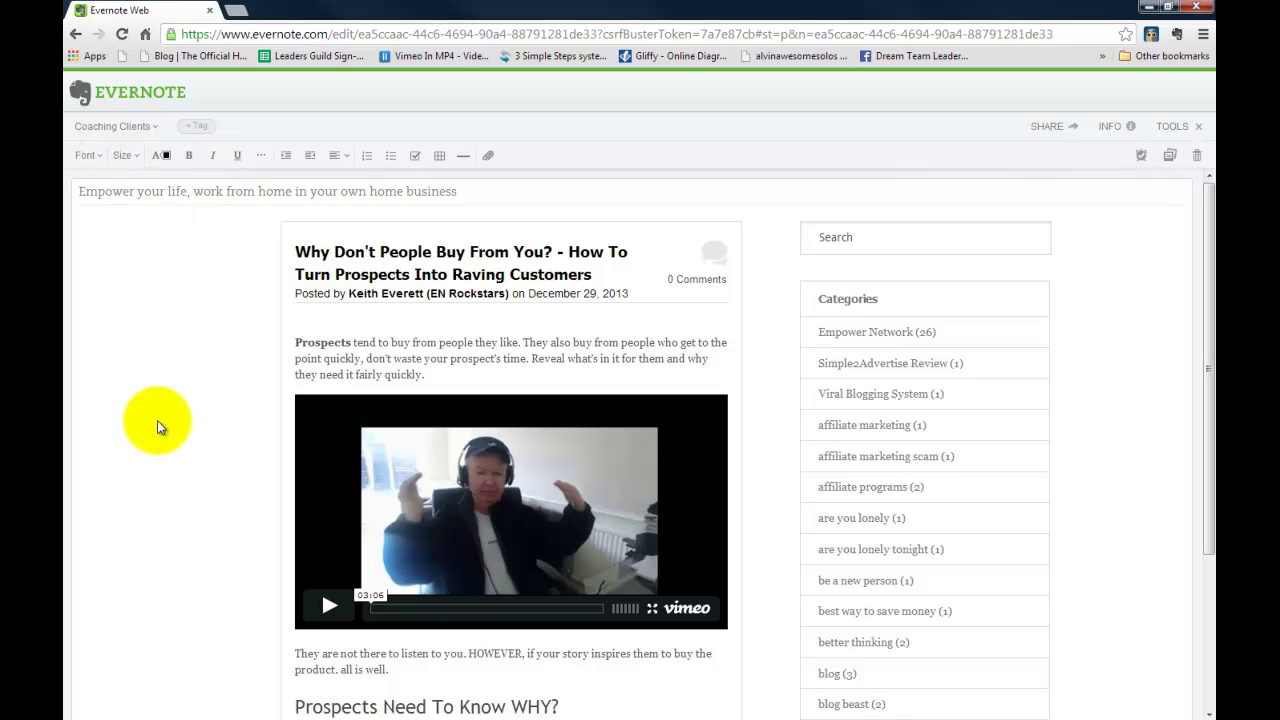